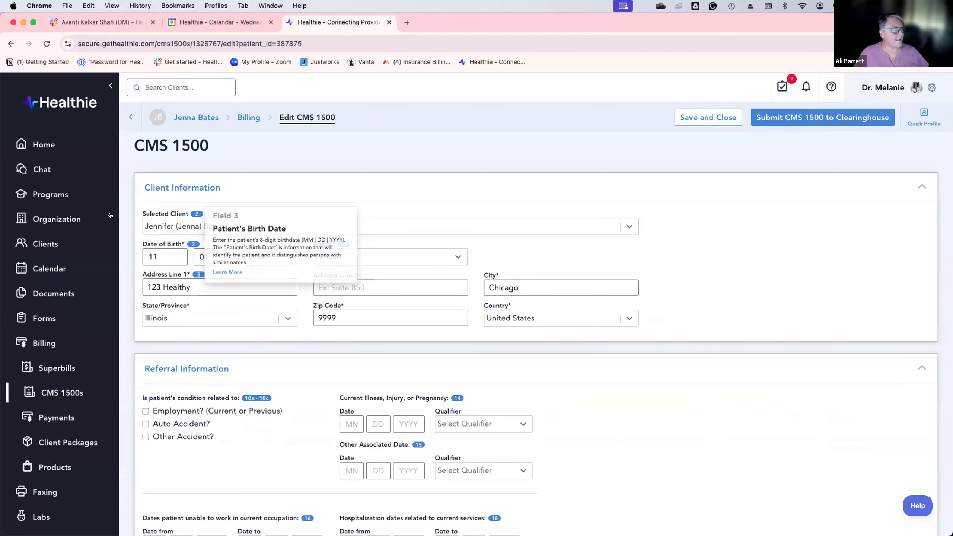
scroll(657, 319, down, 1)
scroll(658, 320, down, 5)
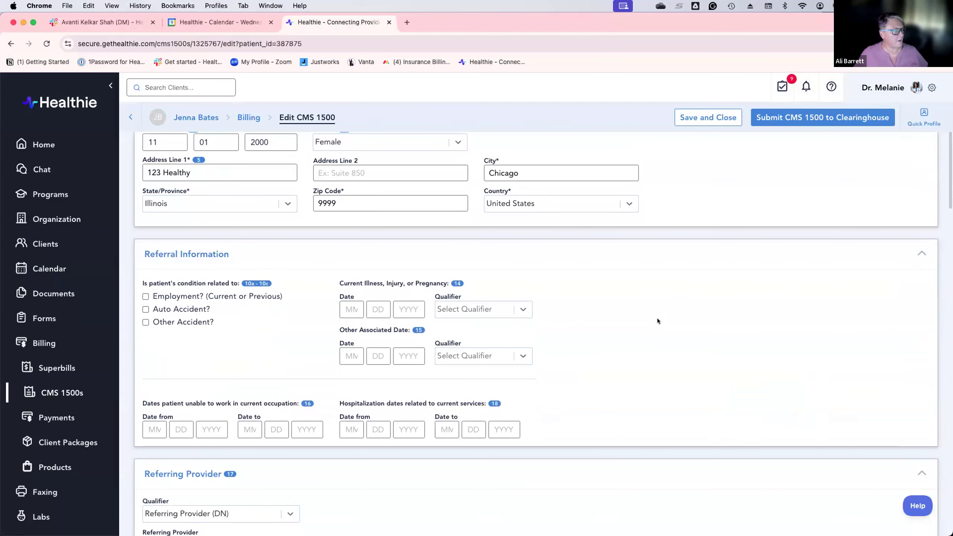
scroll(658, 321, down, 8)
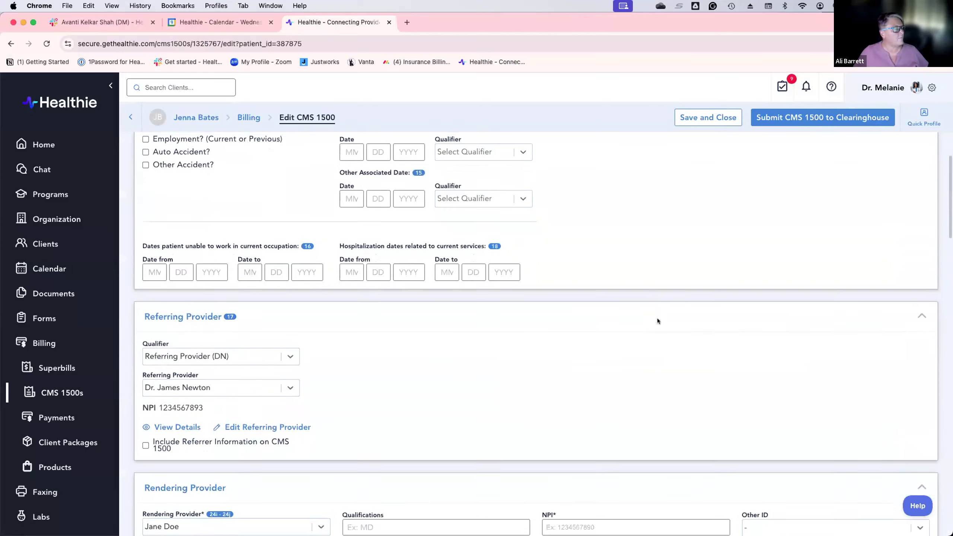
scroll(657, 318, down, 1)
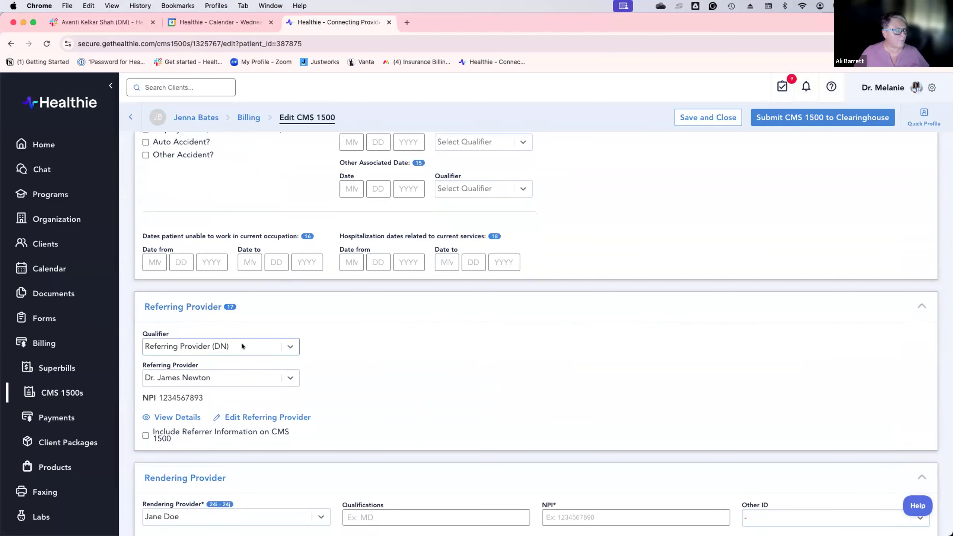
scroll(379, 379, down, 1)
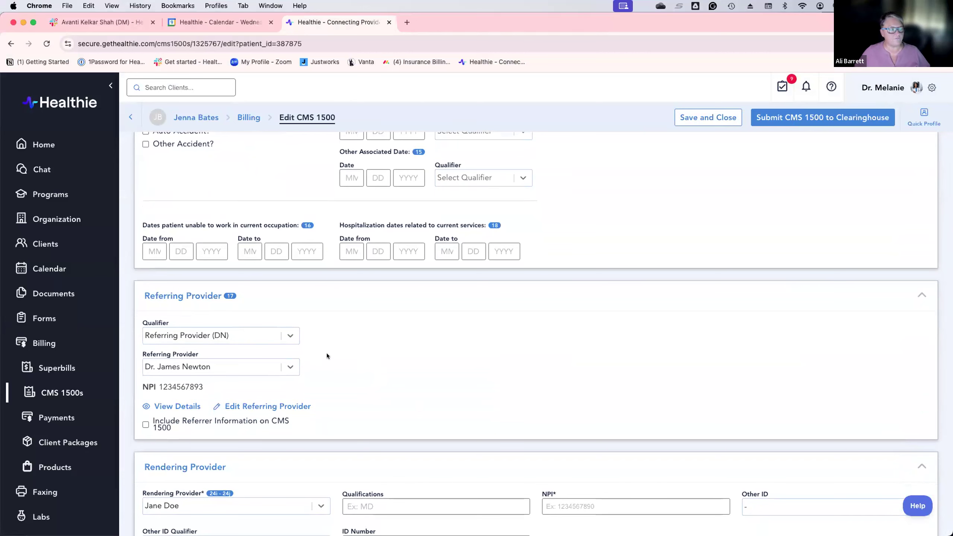
scroll(344, 355, down, 1)
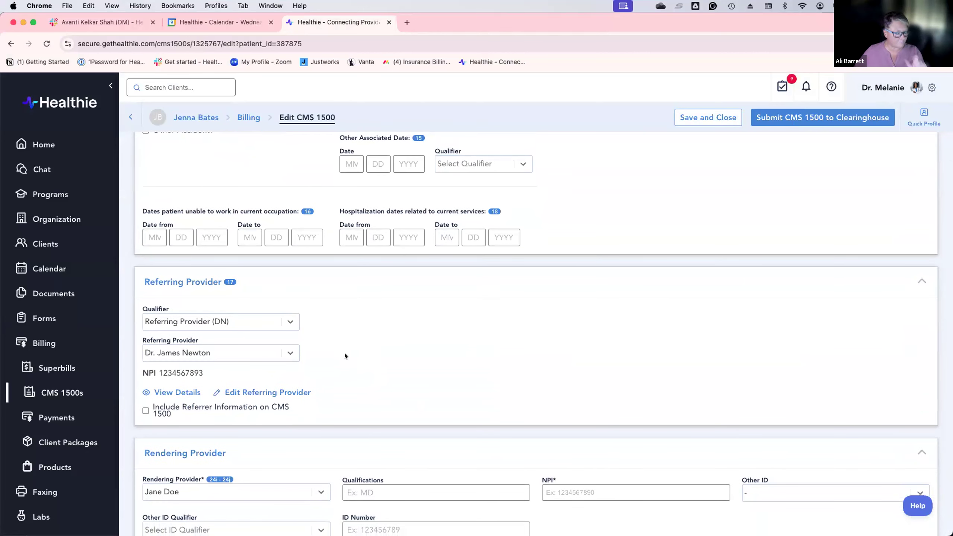
scroll(345, 354, down, 1)
scroll(345, 356, down, 1)
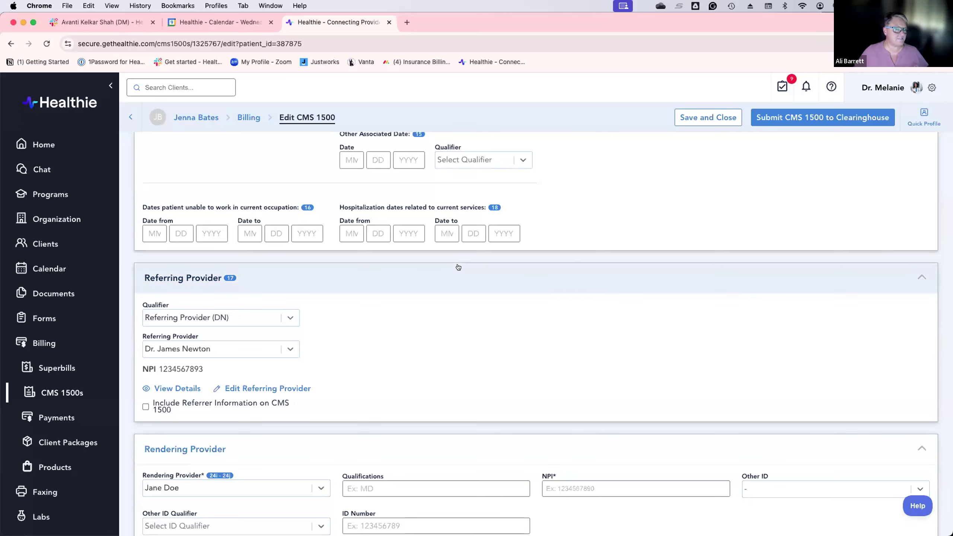
scroll(458, 267, down, 1)
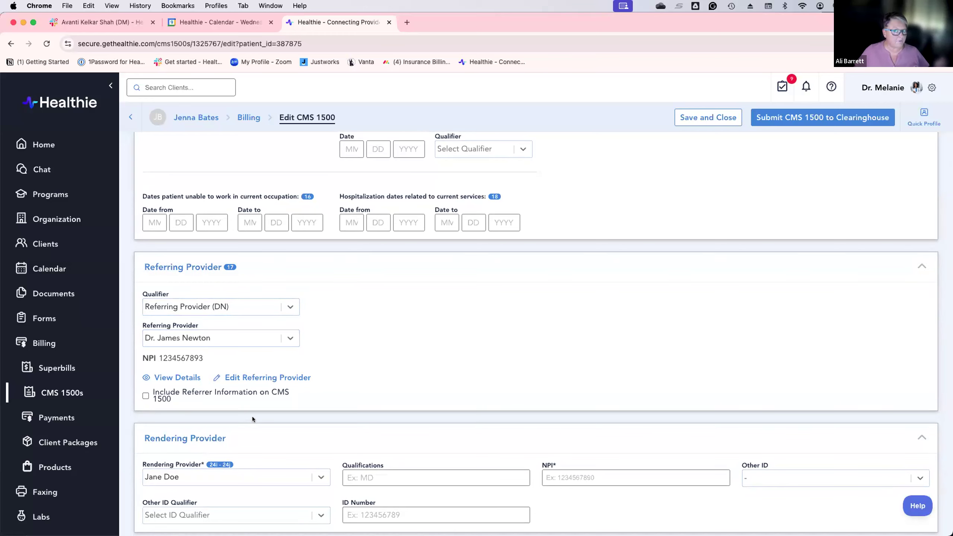
scroll(252, 416, down, 1)
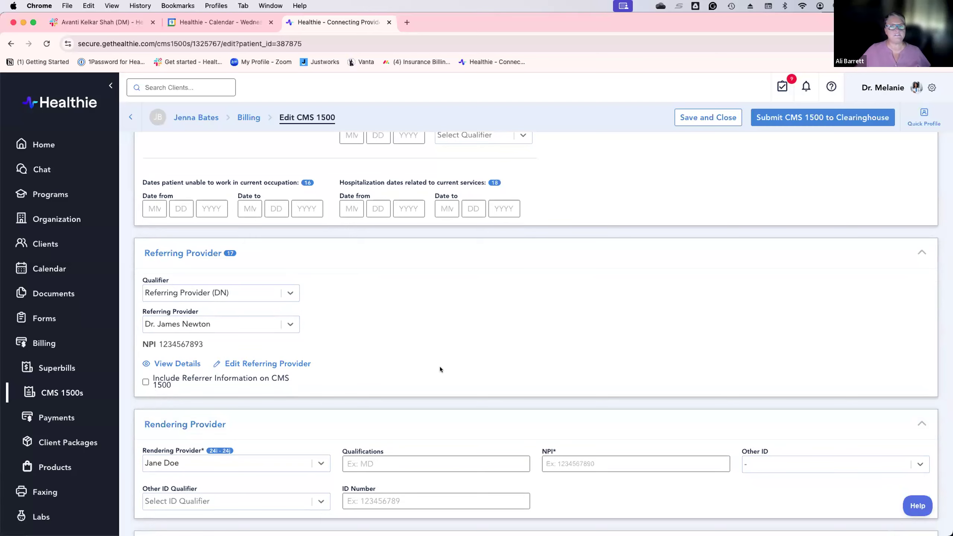
scroll(457, 368, down, 1)
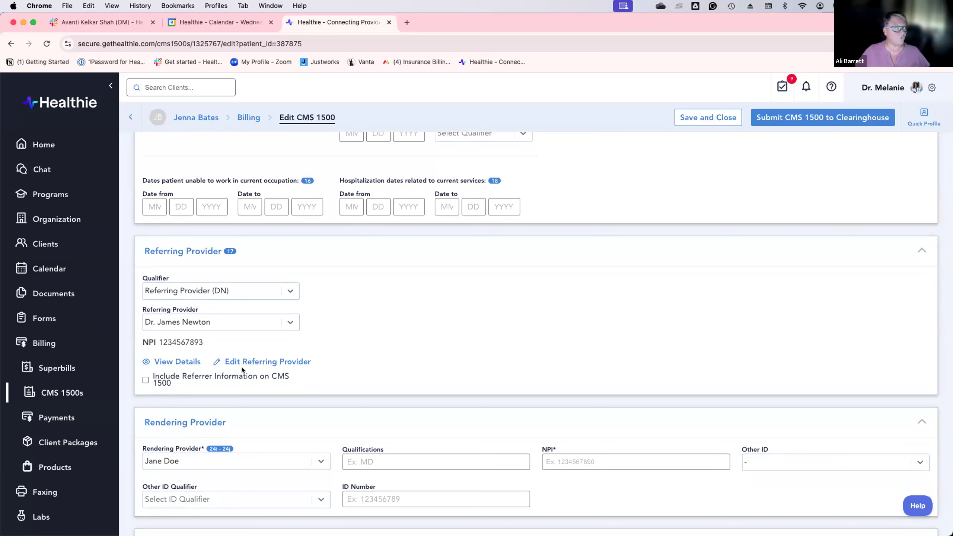
scroll(242, 370, up, 1)
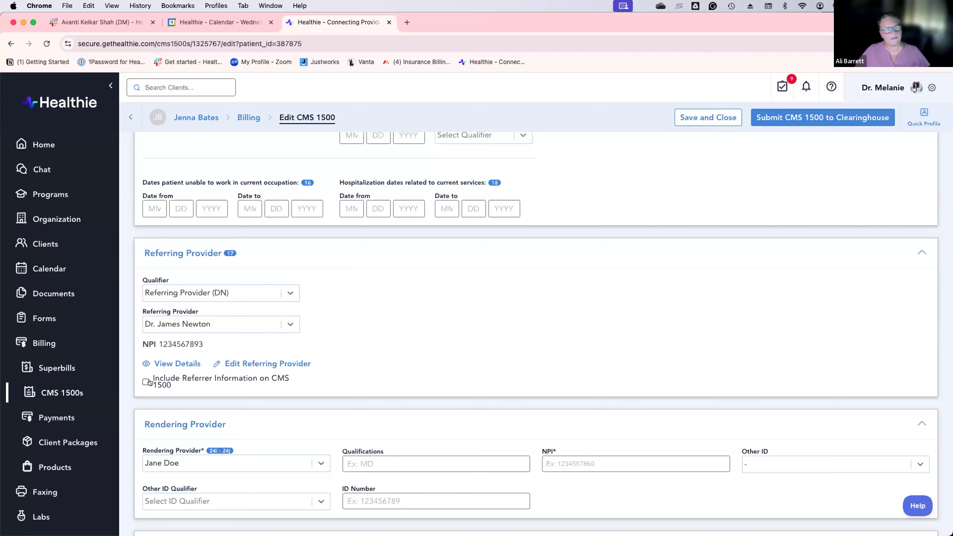
scroll(147, 381, down, 1)
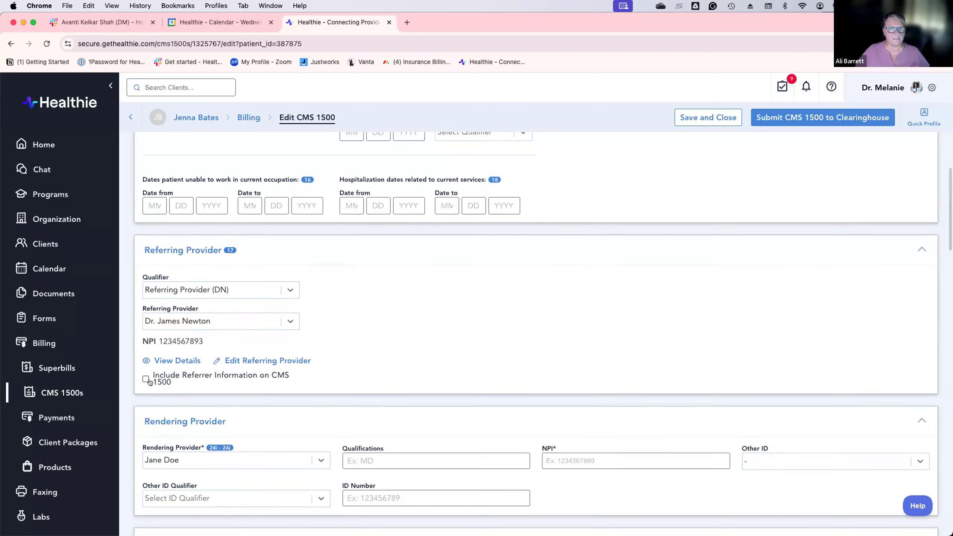
scroll(204, 377, down, 5)
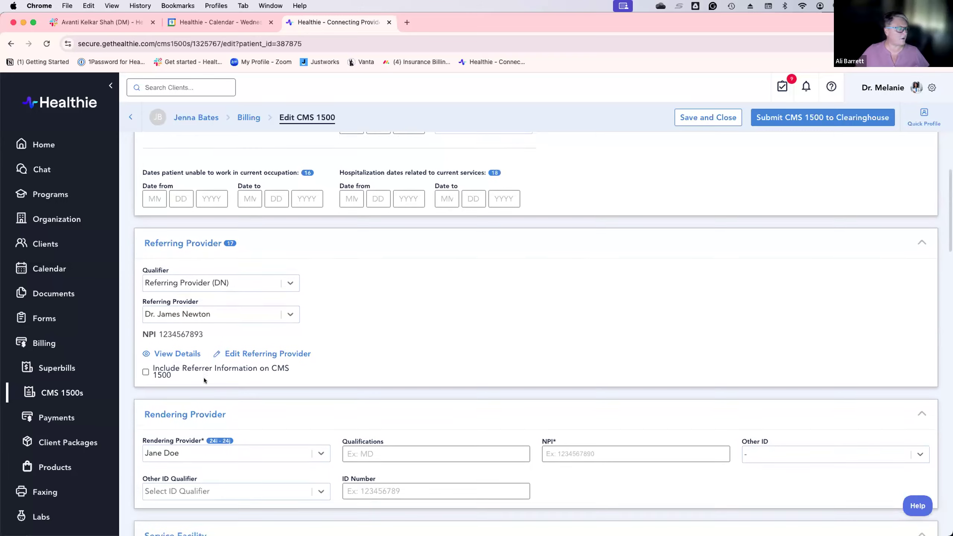
scroll(207, 378, down, 2)
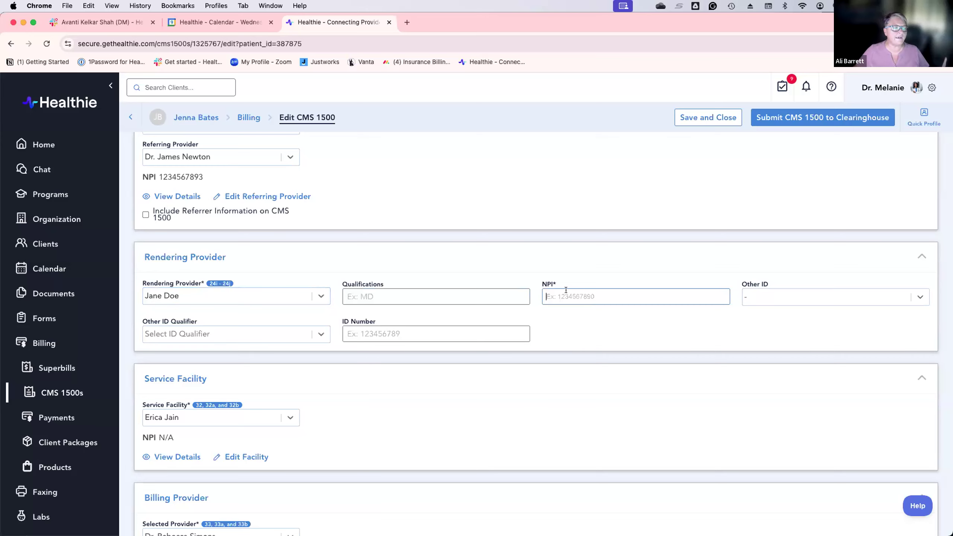
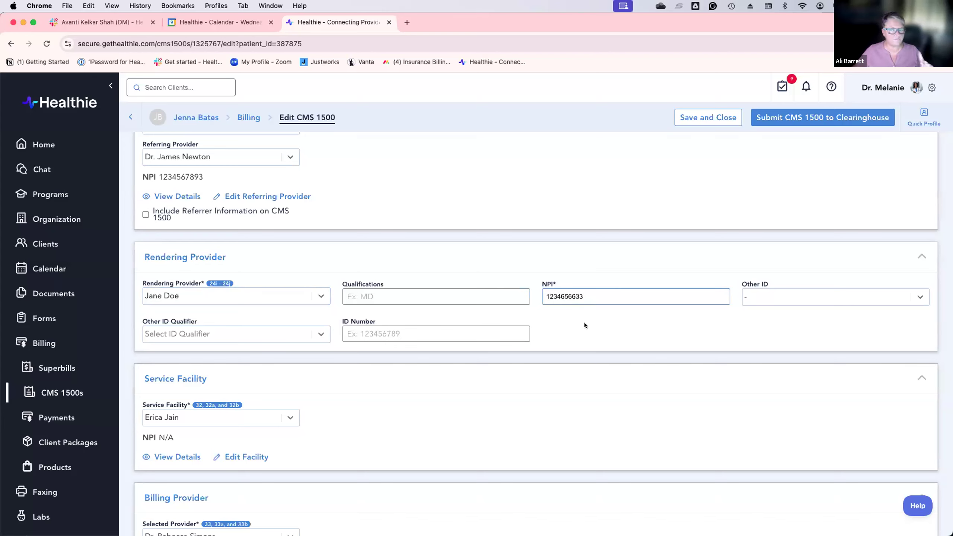
Step: Enter the rendering provider's NPI number in the Rendering Provider NPI field
scroll(356, 359, down, 3)
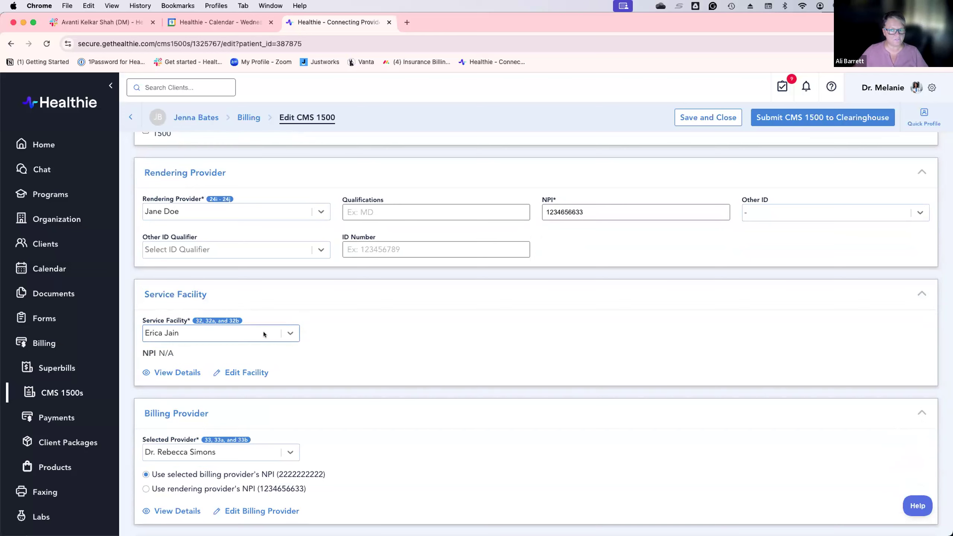
Step: Try Barretts Billing Telehealth as the service facility and review its details
click(264, 333)
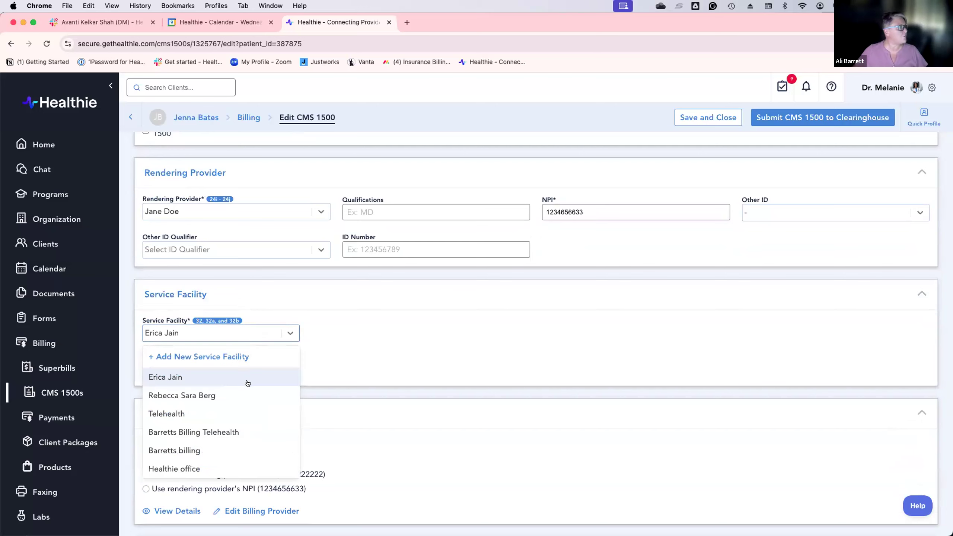
click(222, 433)
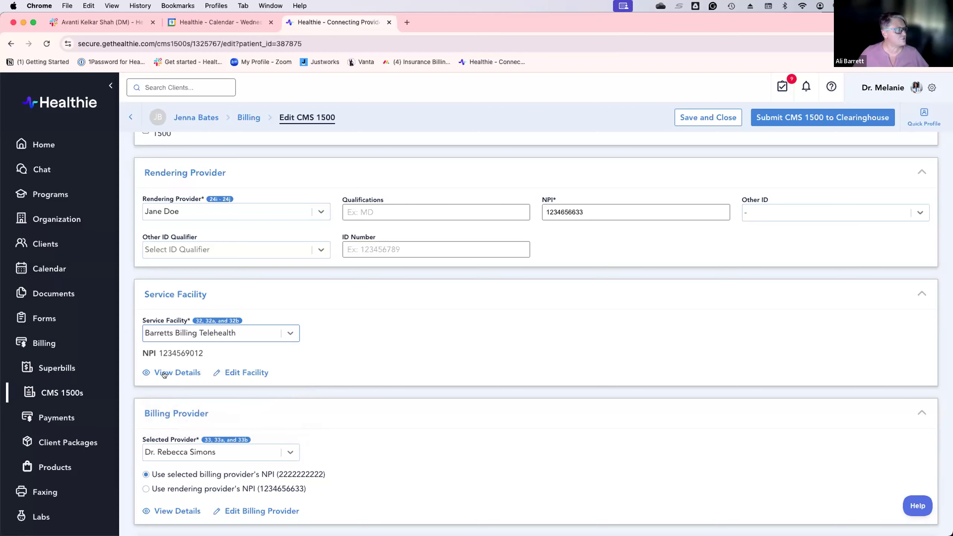
click(176, 374)
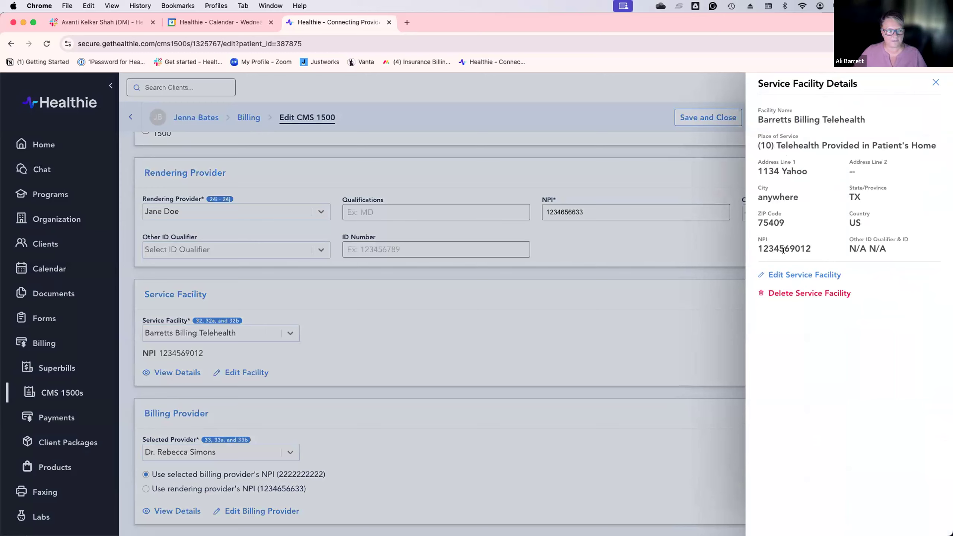
click(933, 80)
Step: Switch the service facility to Barretts billing and check its details
click(244, 334)
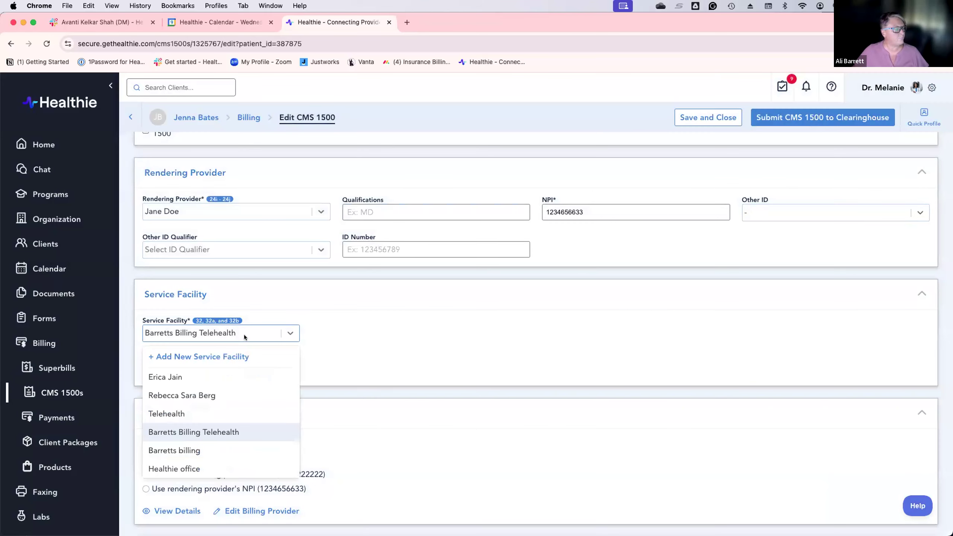
click(191, 452)
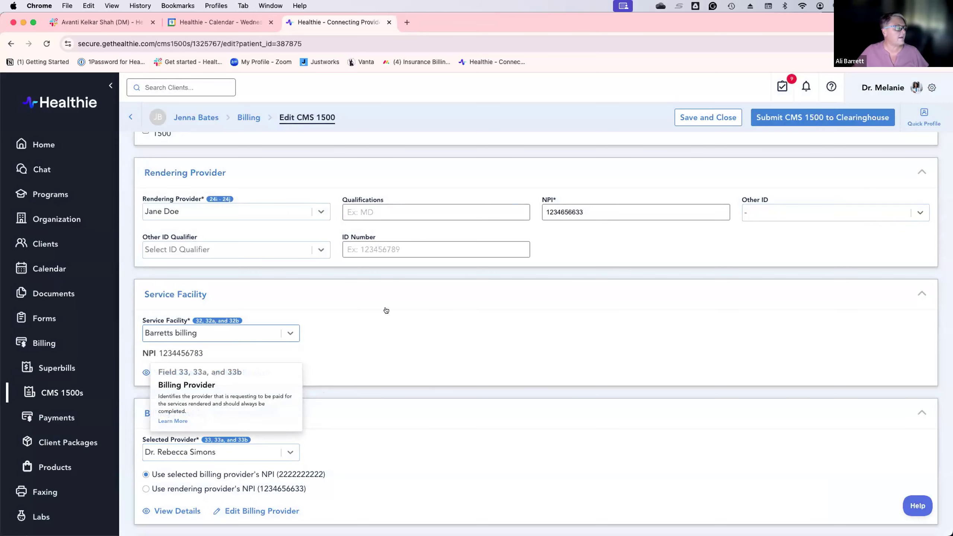
click(157, 373)
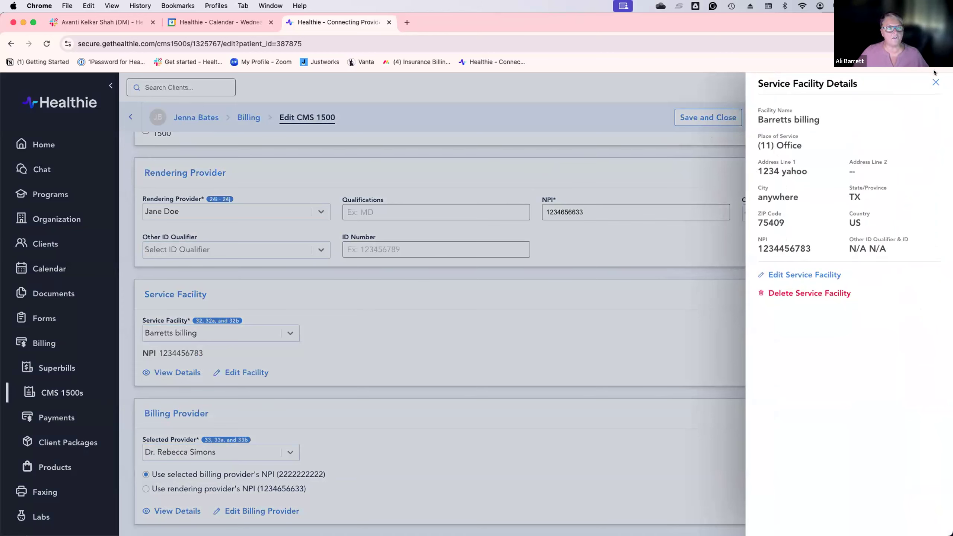
click(936, 83)
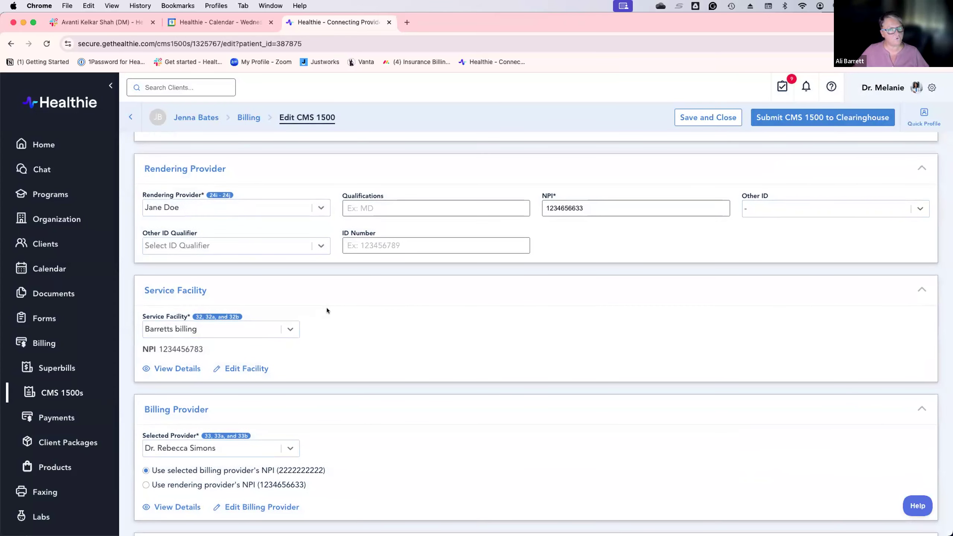
scroll(326, 307, down, 1)
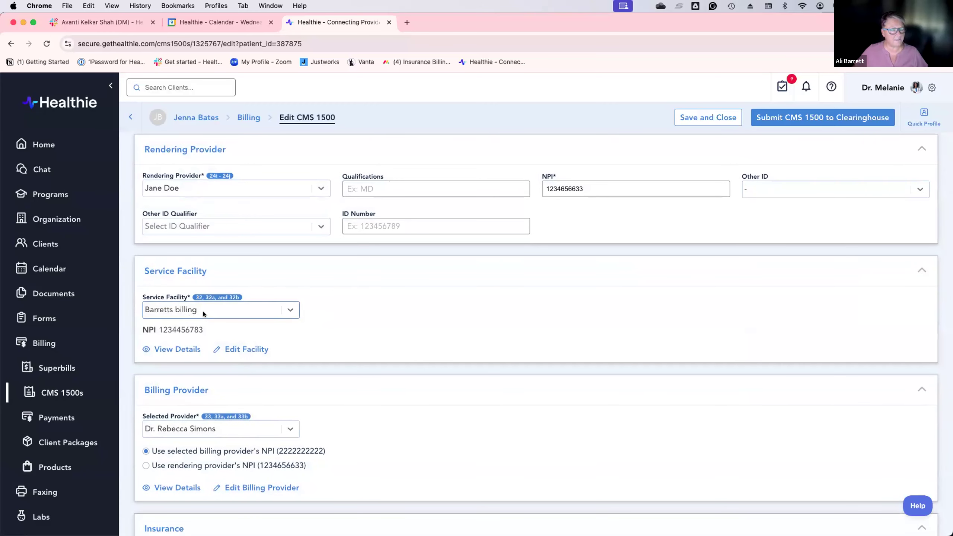
scroll(204, 313, down, 1)
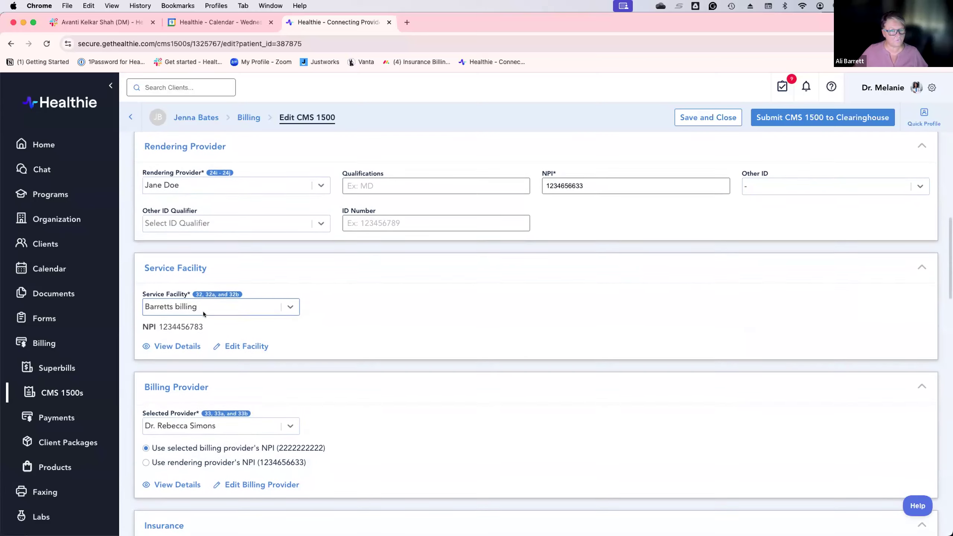
scroll(402, 353, down, 5)
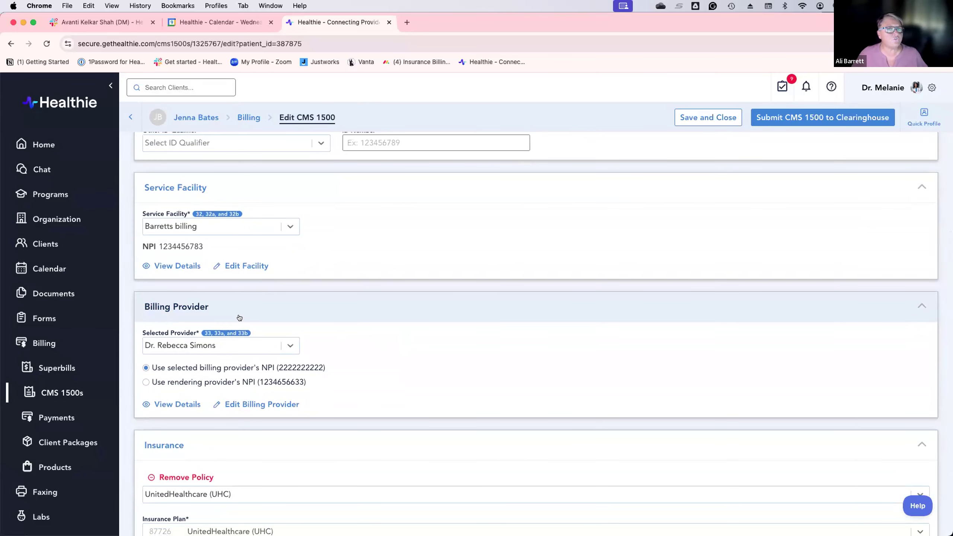
Step: Select Barretts billing as the billing provider and review its details
click(241, 344)
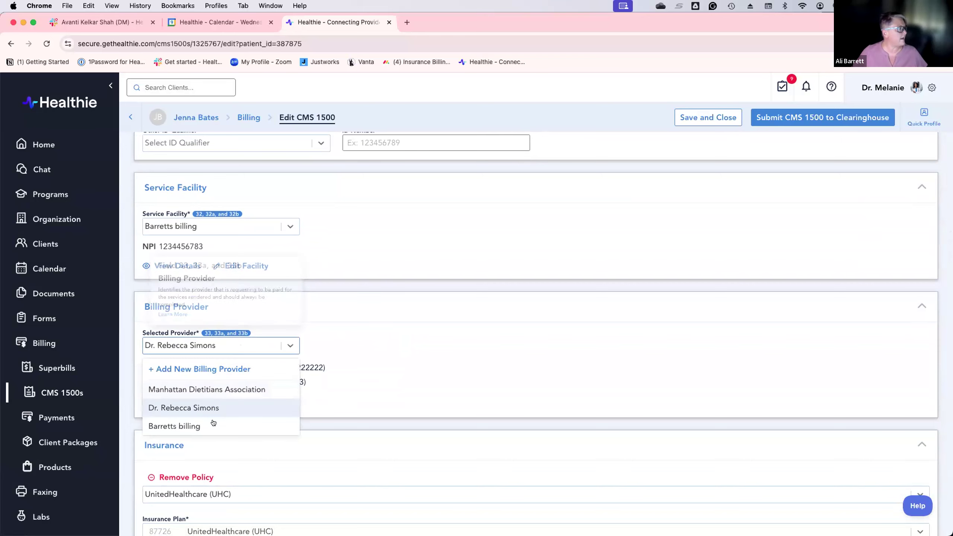
click(210, 426)
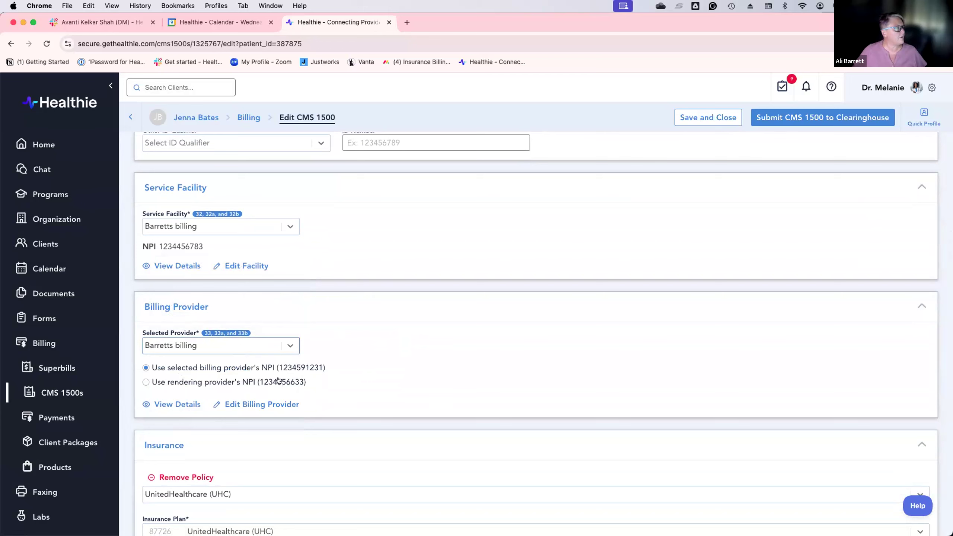
scroll(328, 370, down, 2)
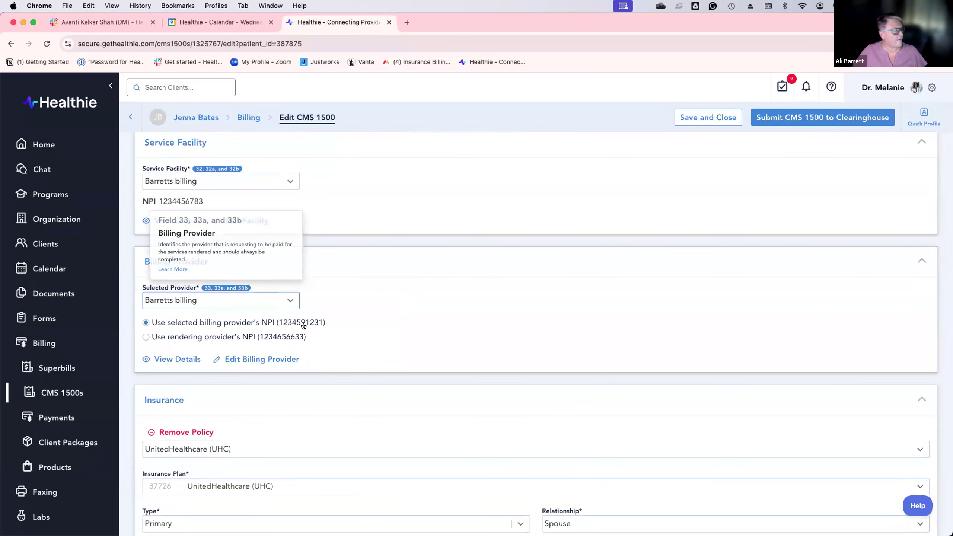
click(186, 359)
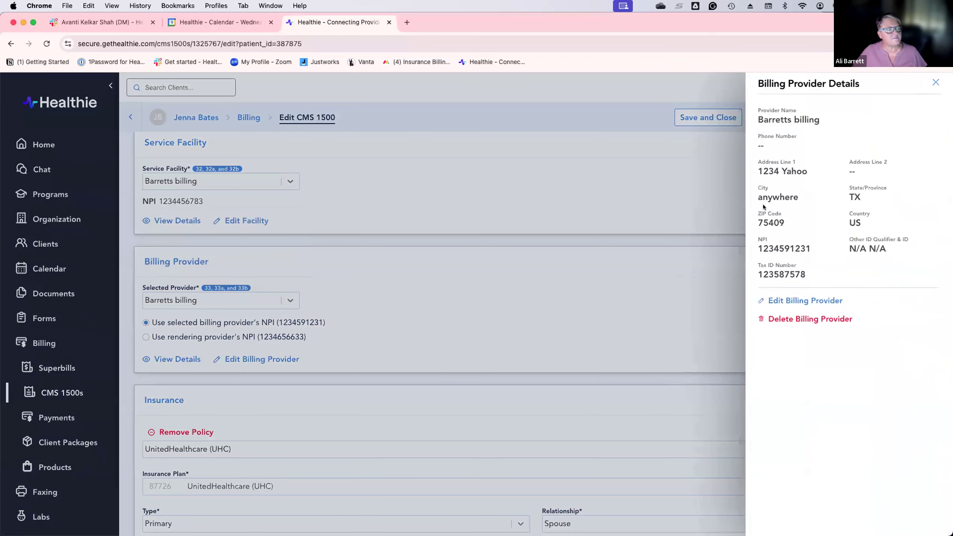
click(936, 83)
Step: Try billing under the rendering provider's NPI, then revert to the billing provider's own NPI
scroll(169, 312, down, 1)
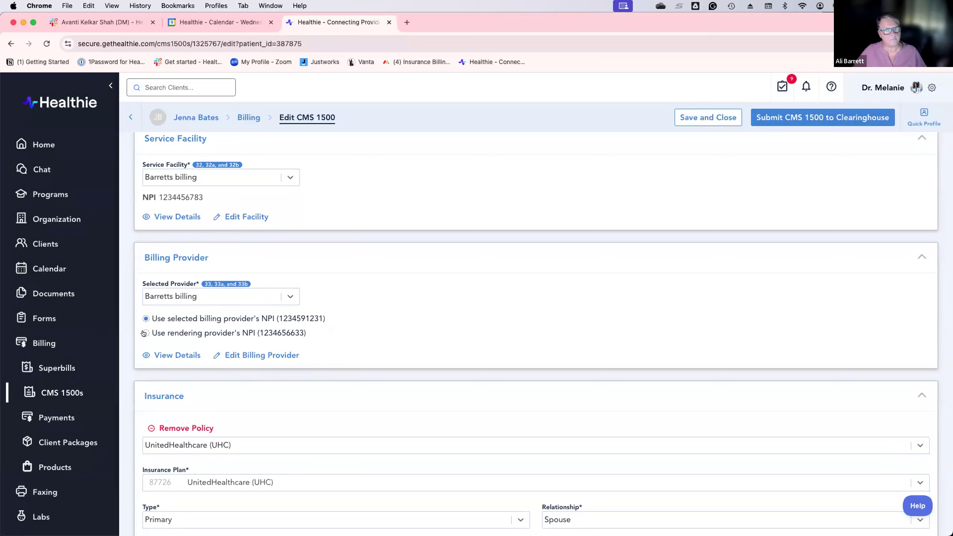
click(145, 333)
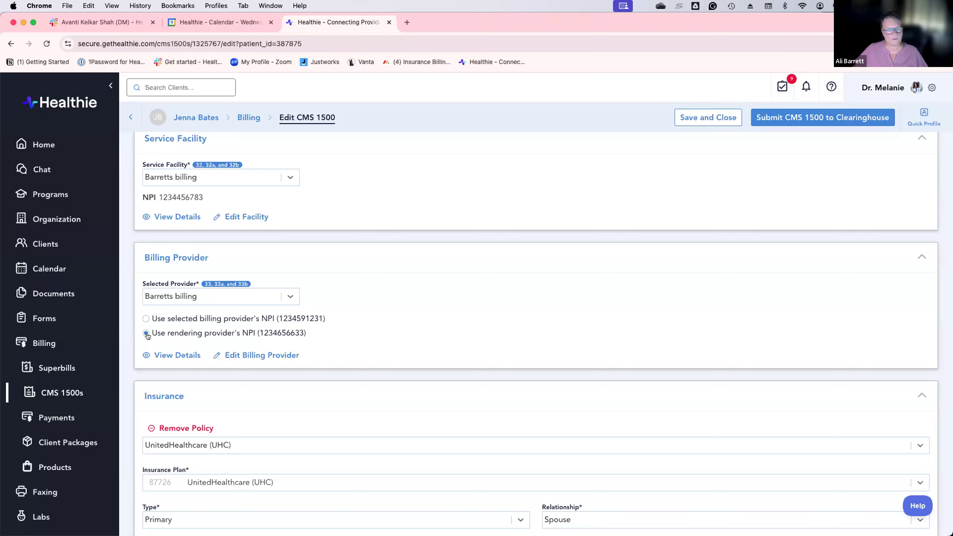
click(146, 318)
scroll(305, 379, down, 1)
scroll(305, 380, down, 6)
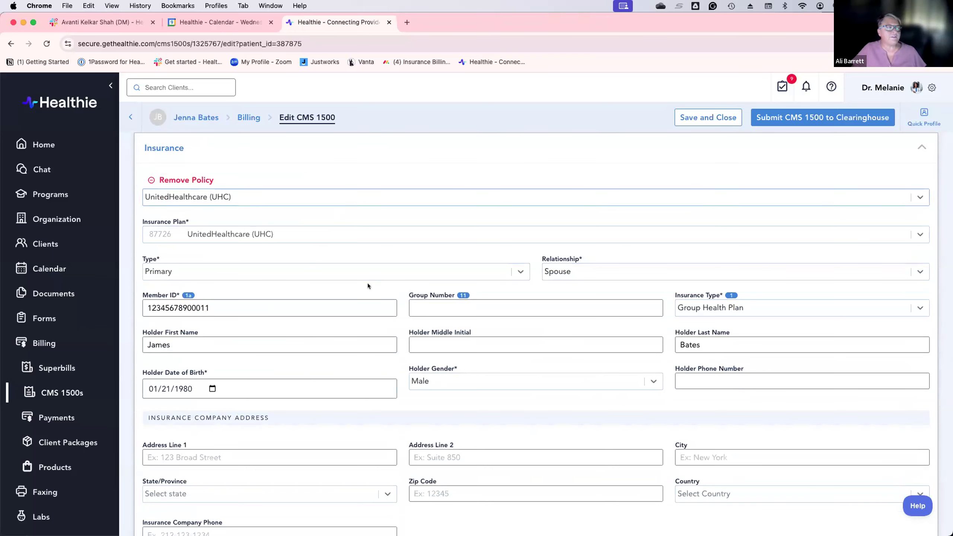
scroll(368, 286, down, 1)
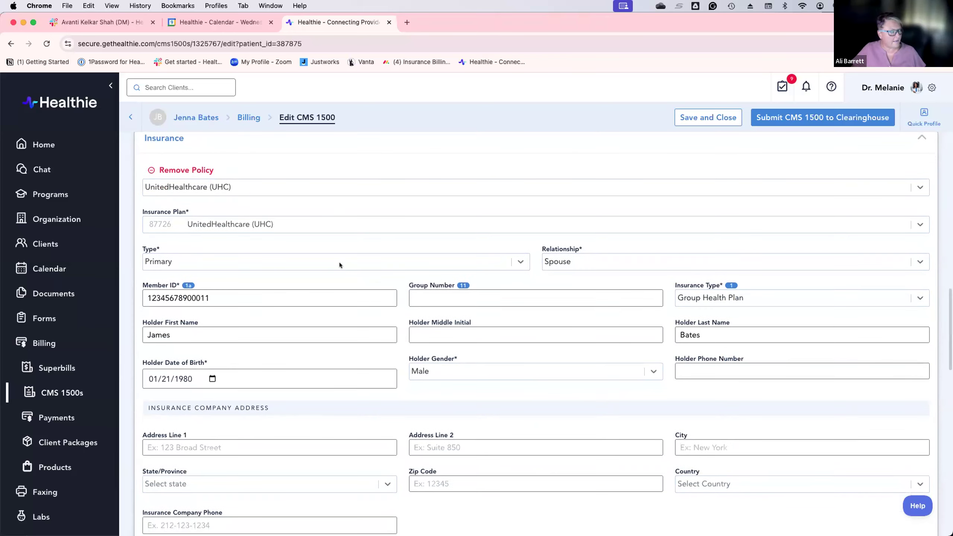
scroll(330, 338, down, 10)
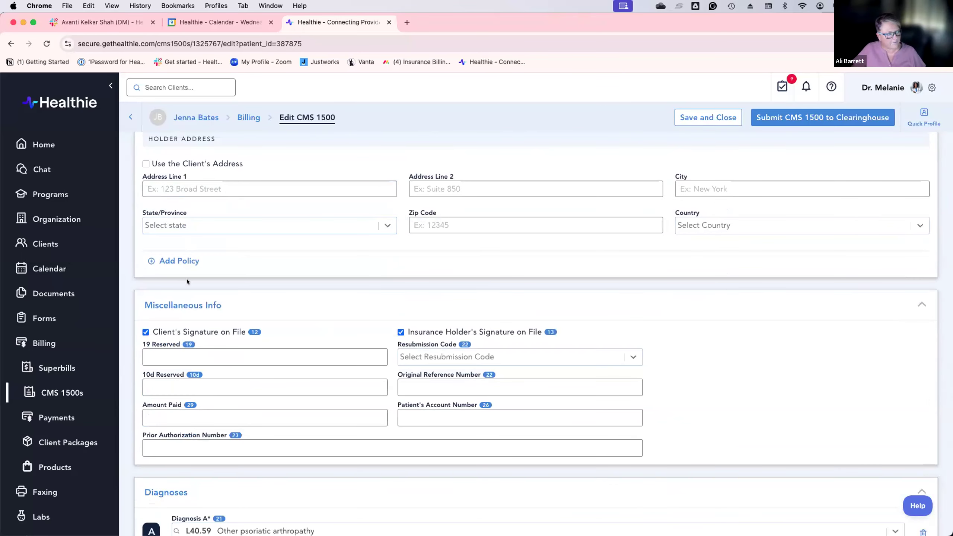
scroll(187, 282, down, 2)
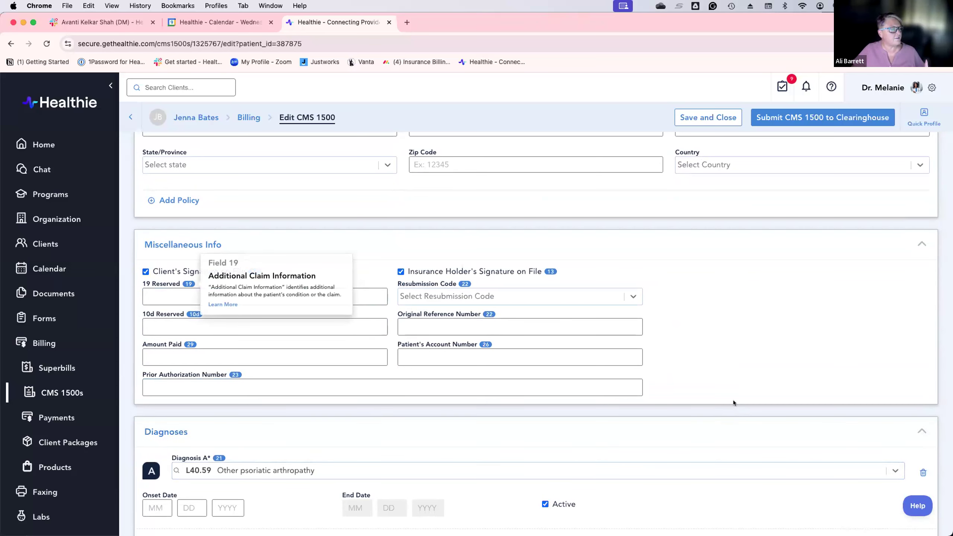
scroll(731, 403, down, 3)
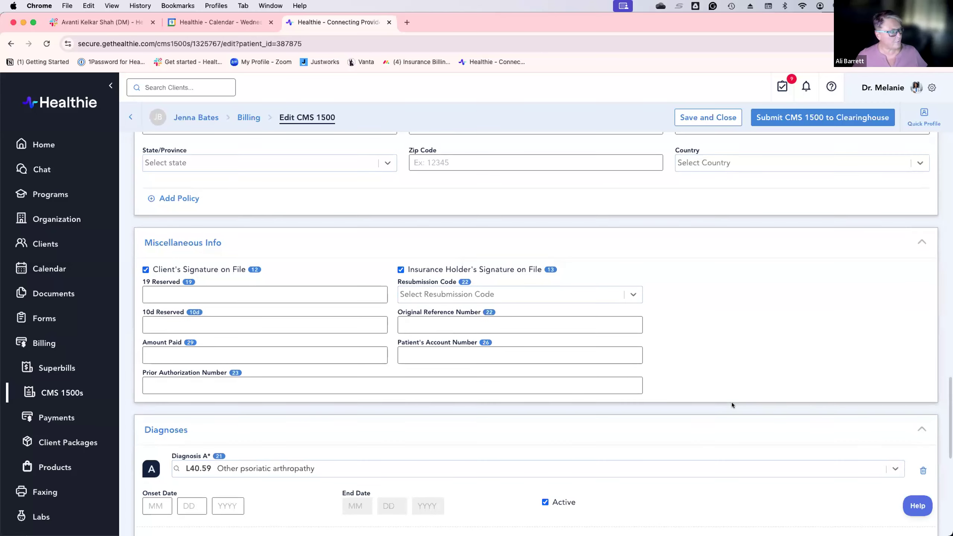
scroll(732, 403, down, 3)
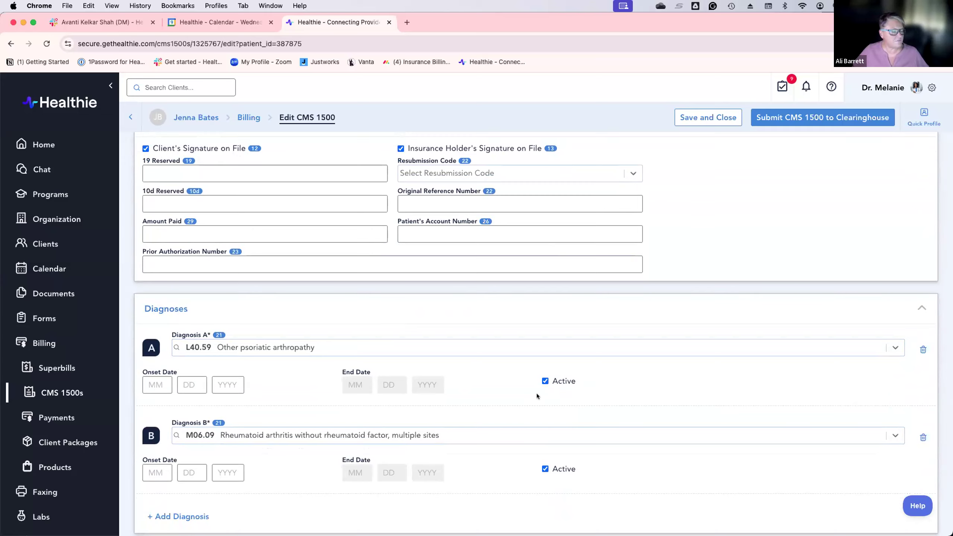
scroll(464, 377, down, 6)
scroll(464, 378, down, 6)
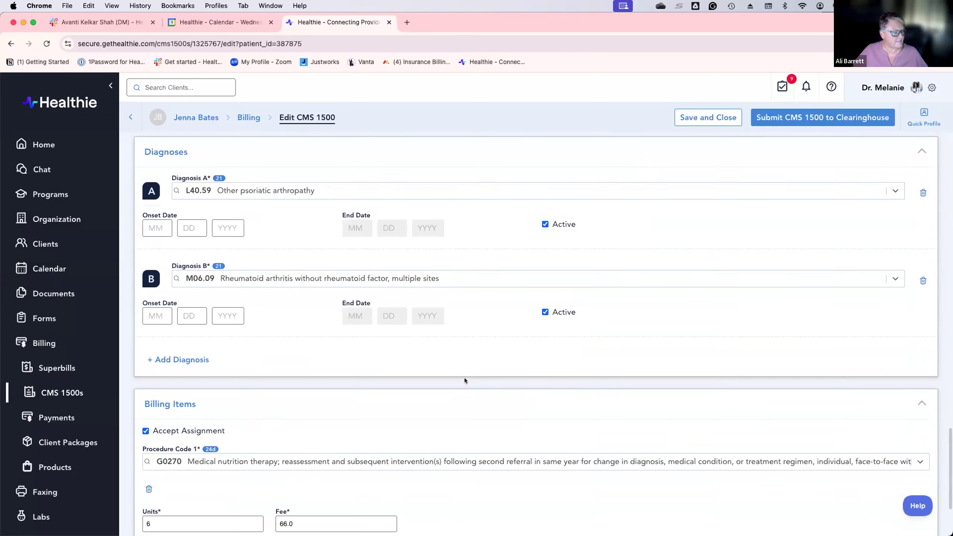
click(146, 461)
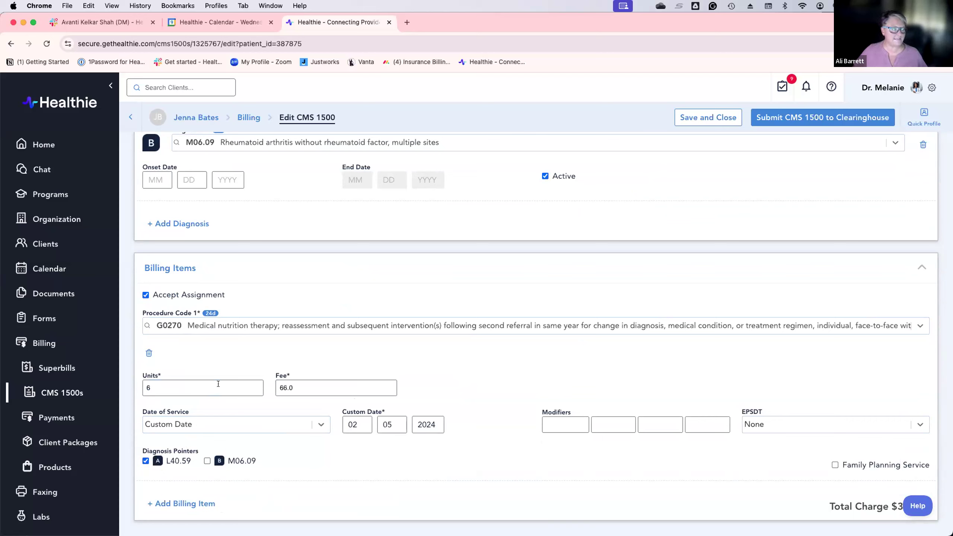
mouse_move(188, 301)
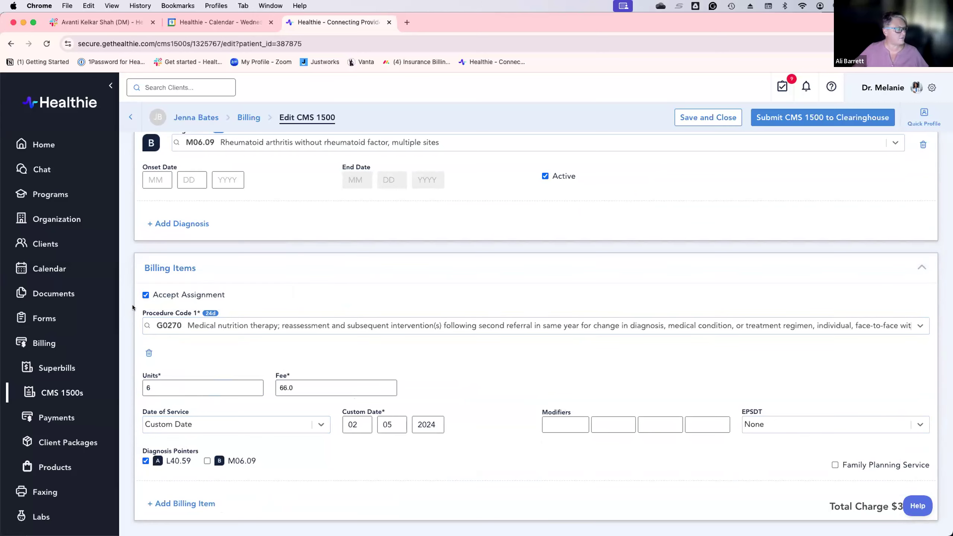
mouse_move(210, 313)
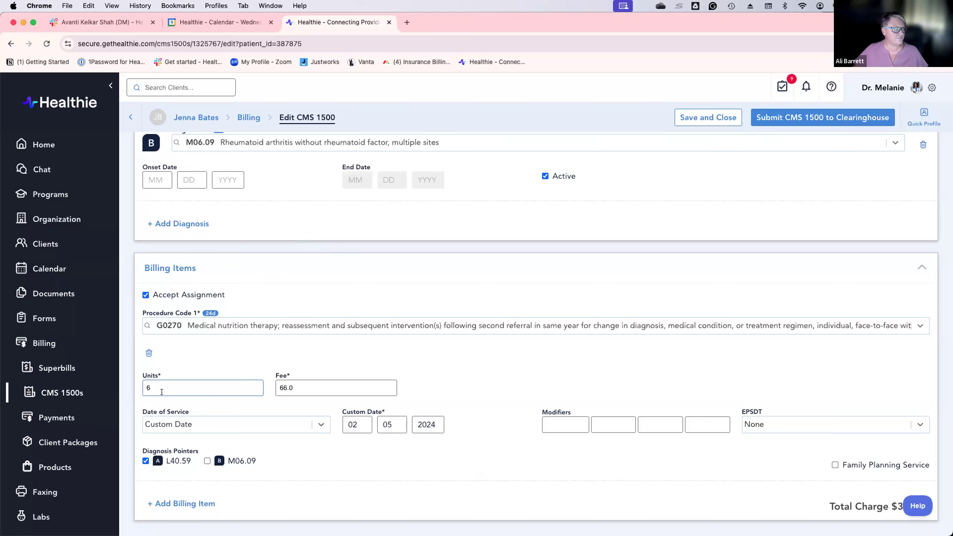
click(847, 325)
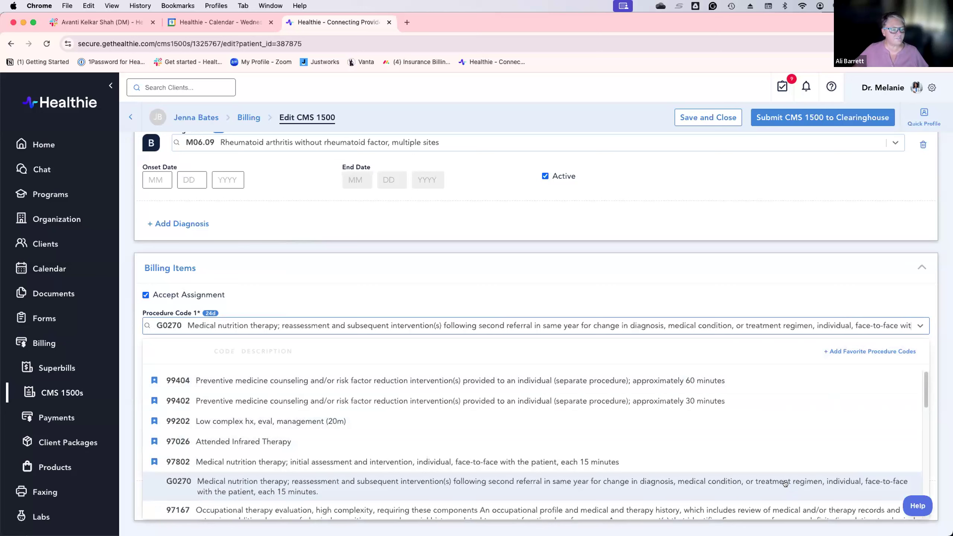
click(709, 220)
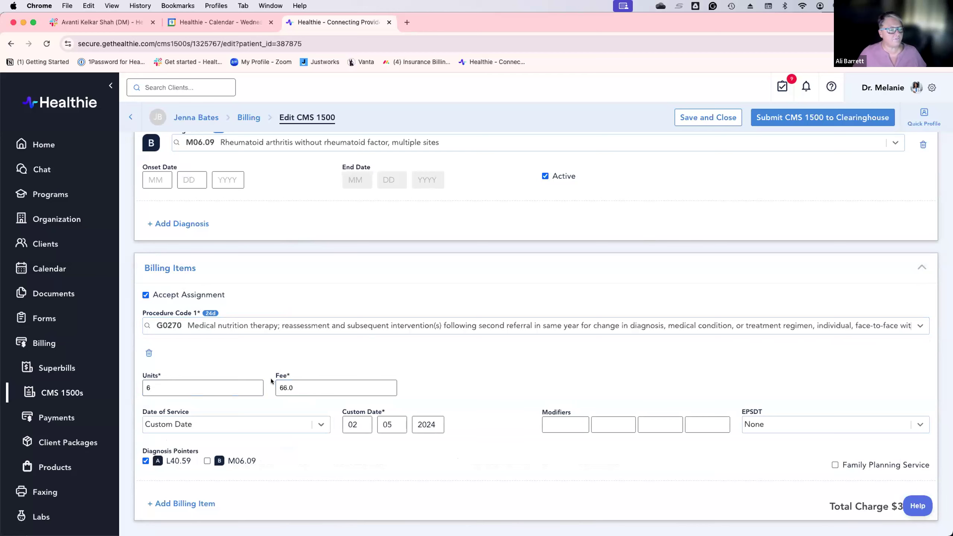
scroll(679, 383, down, 1)
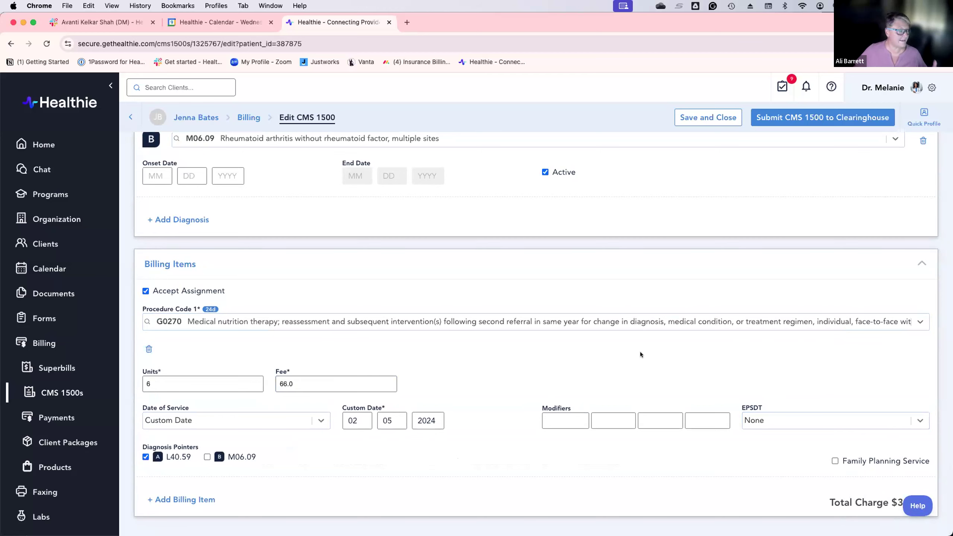
Step: Set the first billing item to 99404 with 1 unit, and add a second billing item
click(737, 321)
click(419, 379)
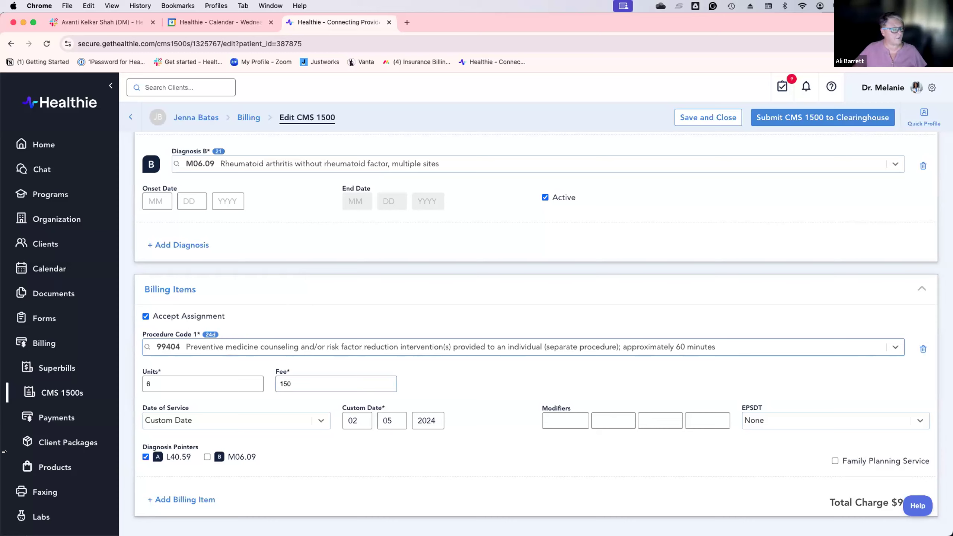
click(155, 385)
key(BackSpace)
text(1)
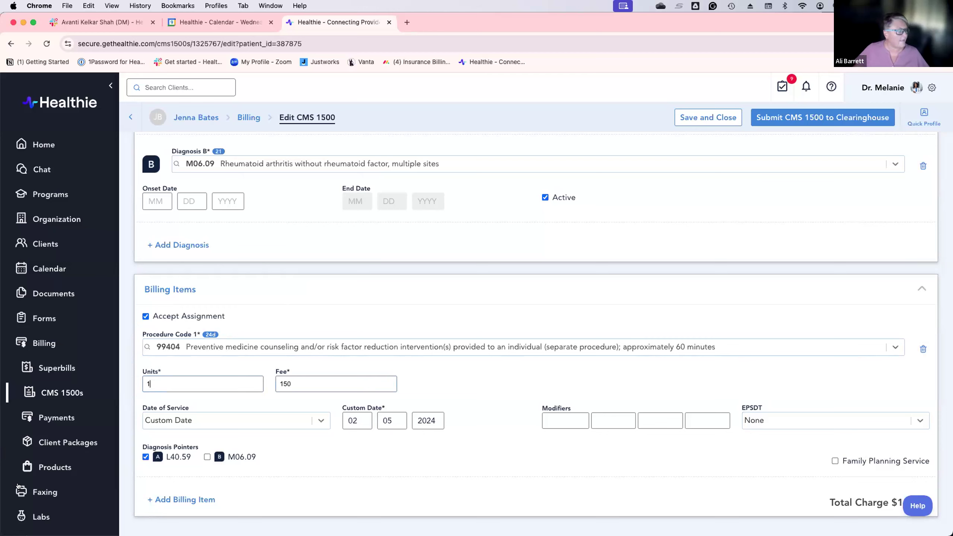
click(182, 500)
Step: Search for and select procedure code 99402 for the second billing item
scroll(312, 432, down, 2)
click(312, 433)
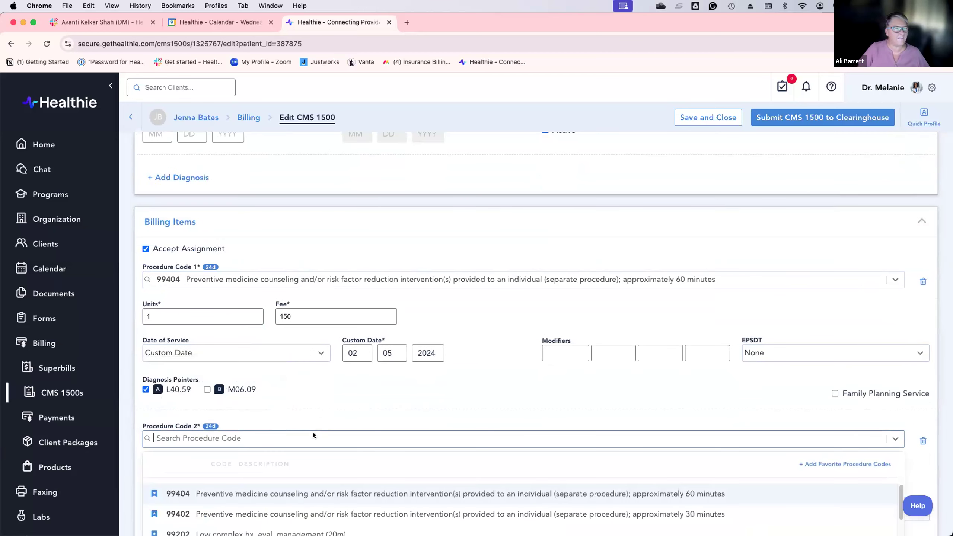
text(99)
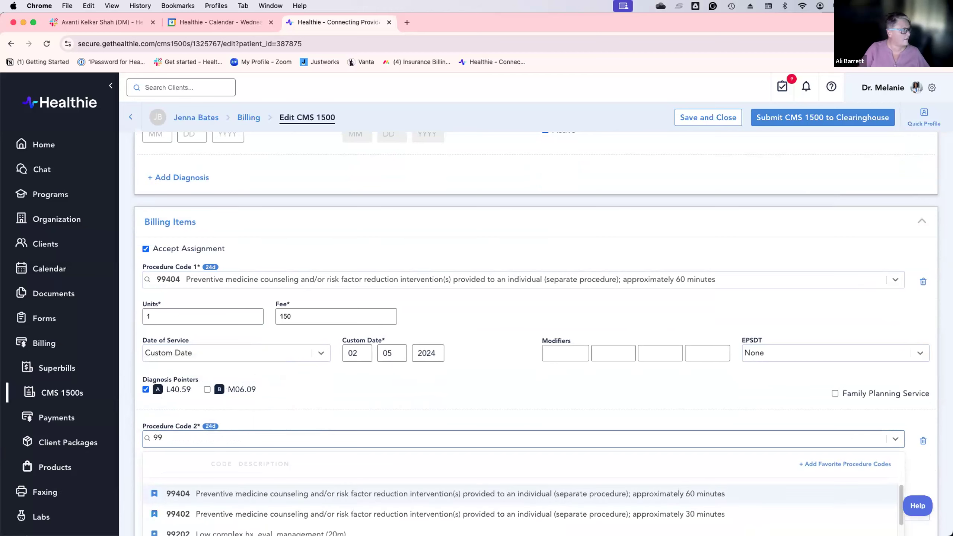
text(402)
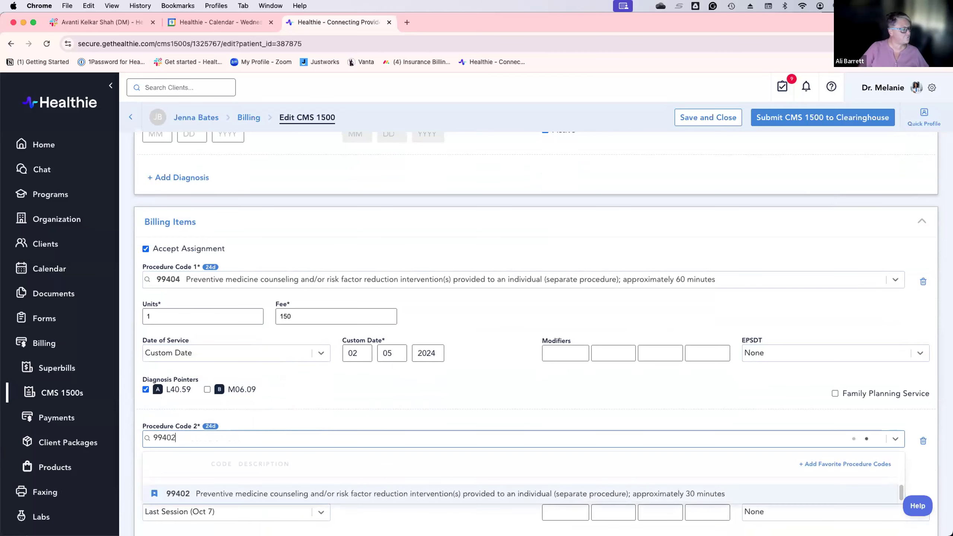
click(446, 494)
scroll(538, 428, down, 1)
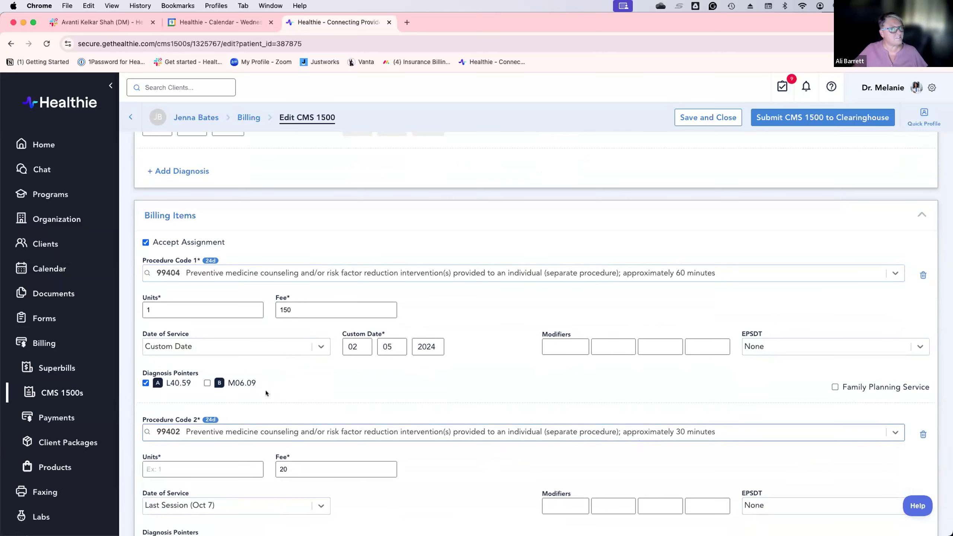
scroll(266, 393, down, 1)
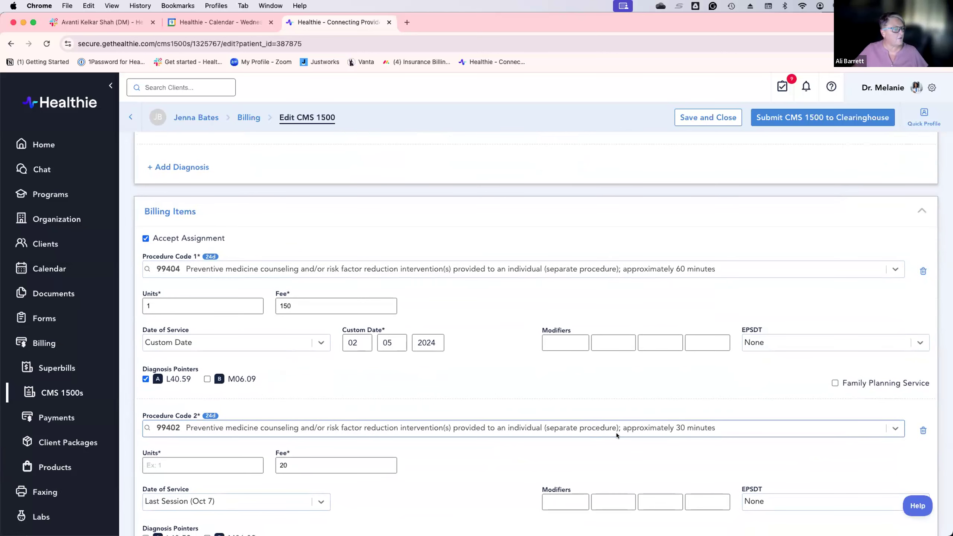
Step: Give the second billing item 1 unit and replace its 20 fee with 75.00
click(172, 472)
text(1)
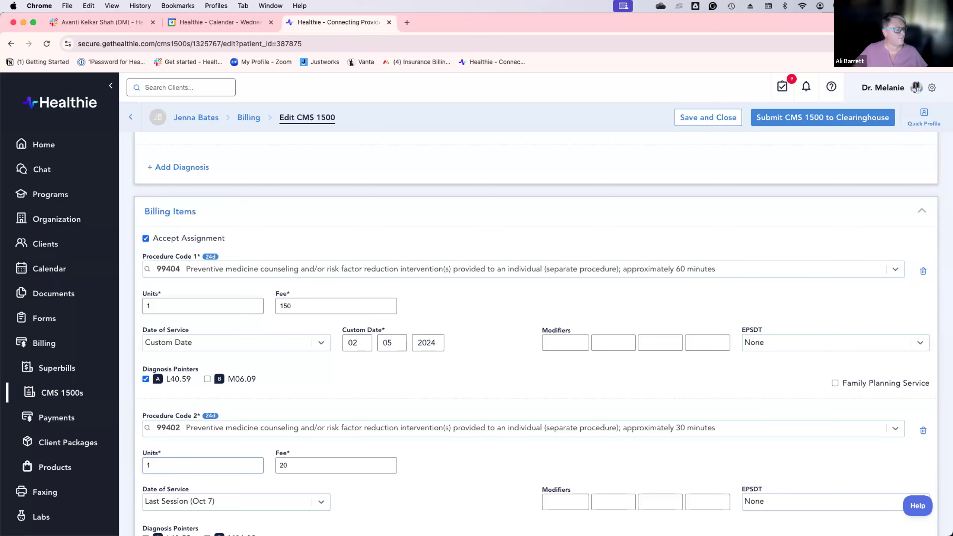
scroll(161, 466, down, 1)
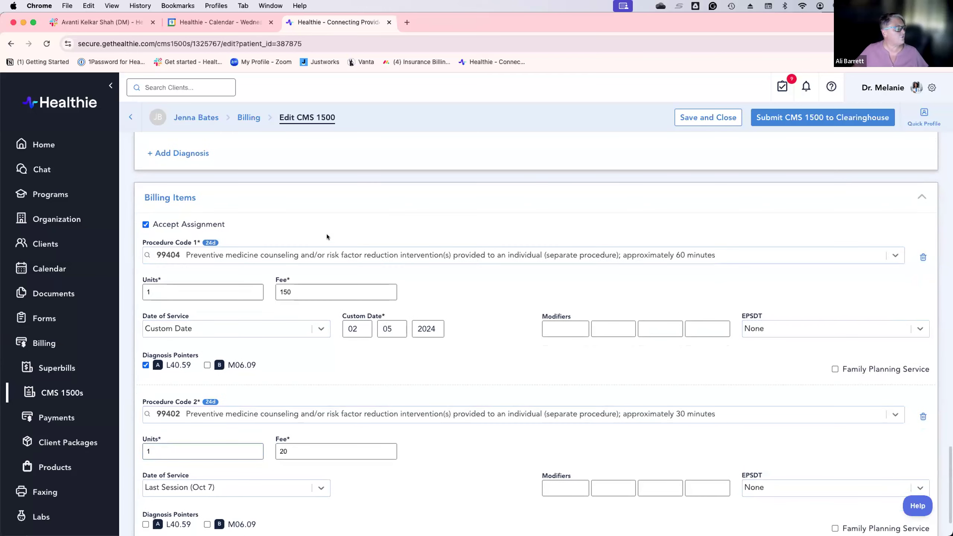
key(BackSpace)
key(BackSpace)
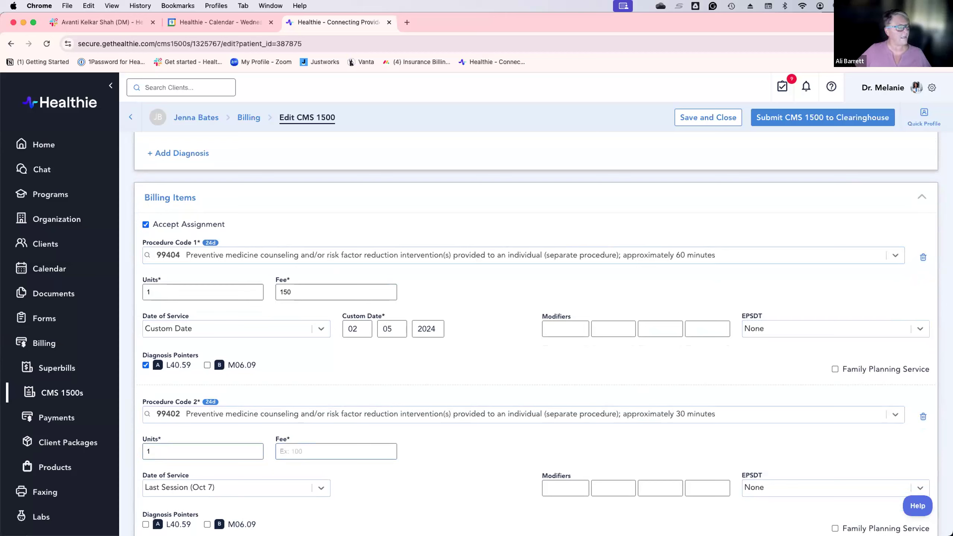
text(75.00)
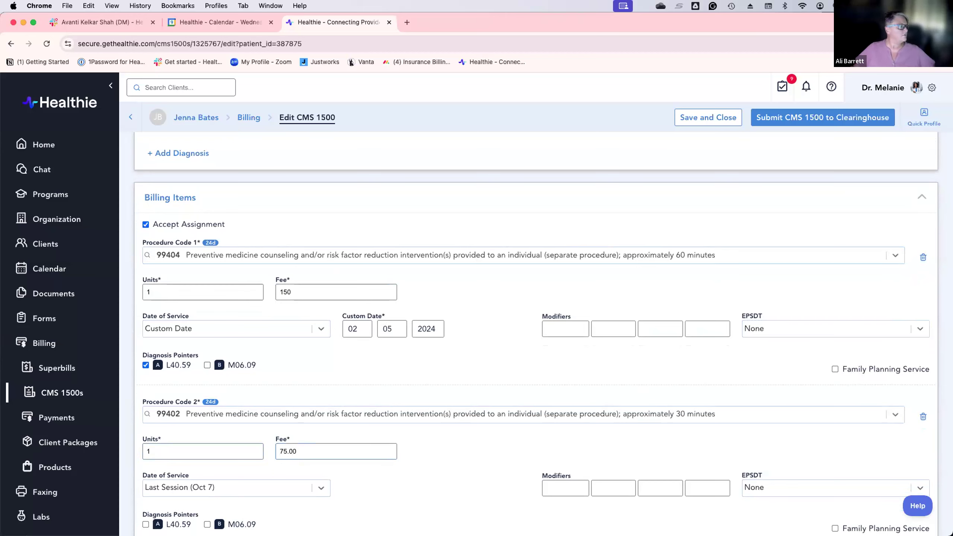
scroll(602, 354, down, 3)
scroll(645, 383, up, 6)
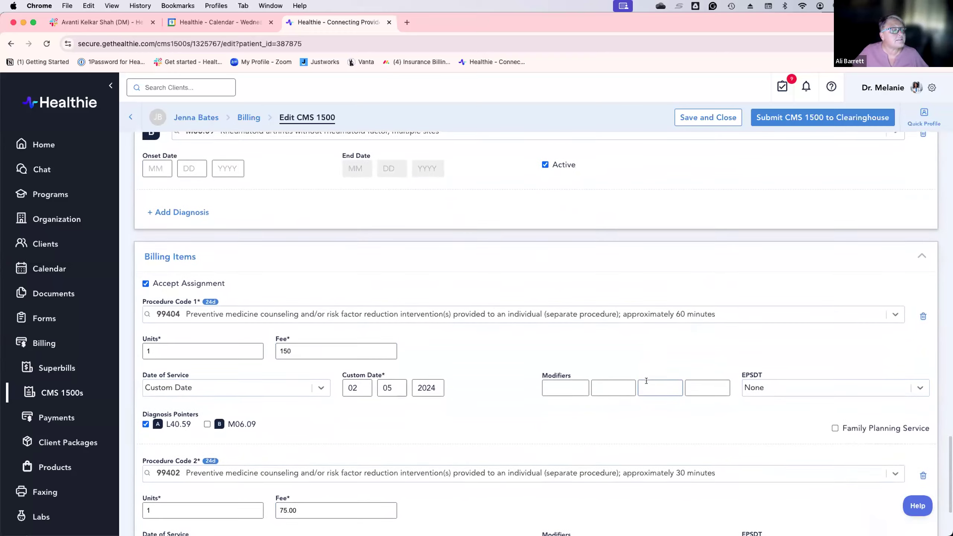
Step: Change the first billing item's code to 97802 and its units from 1 to 6
scroll(649, 379, down, 2)
scroll(656, 379, down, 3)
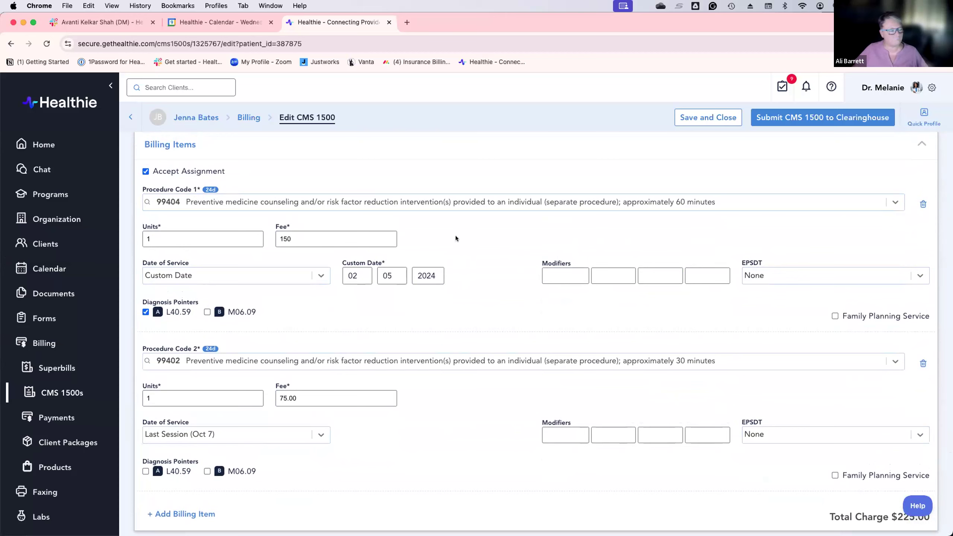
click(463, 197)
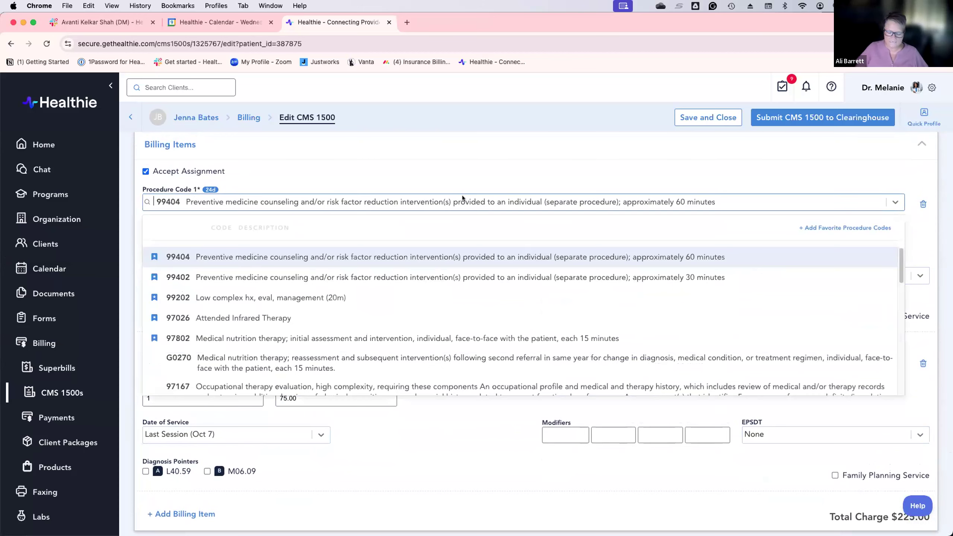
text(97802)
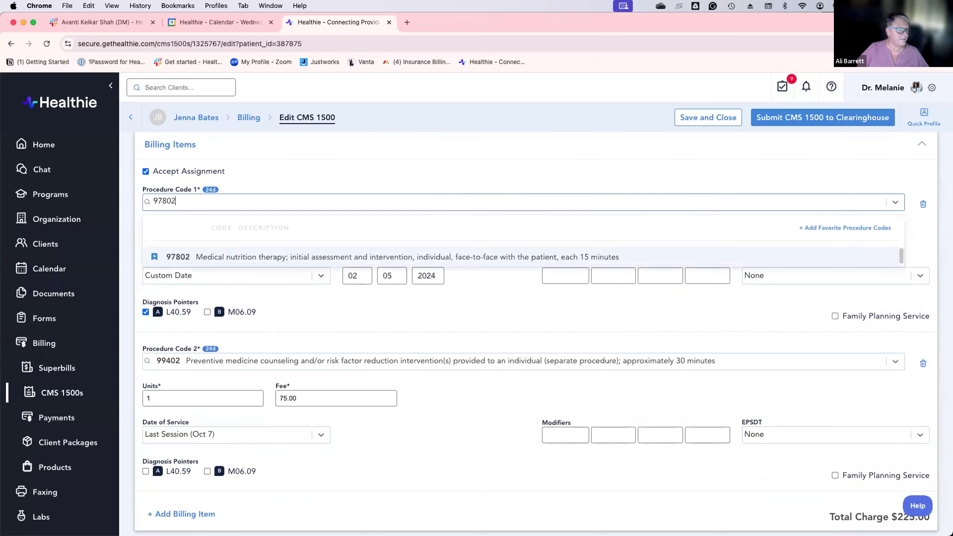
click(439, 250)
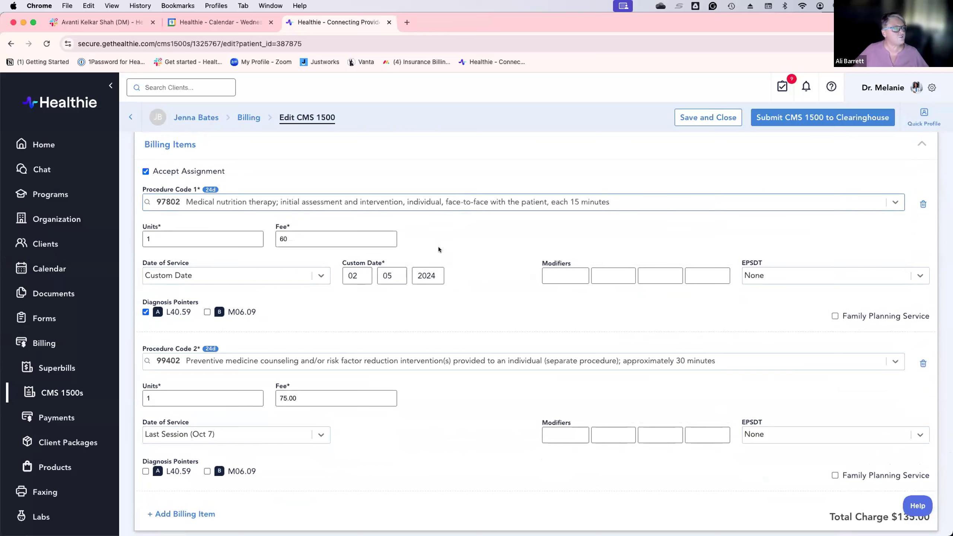
click(160, 235)
key(BackSpace)
text(6)
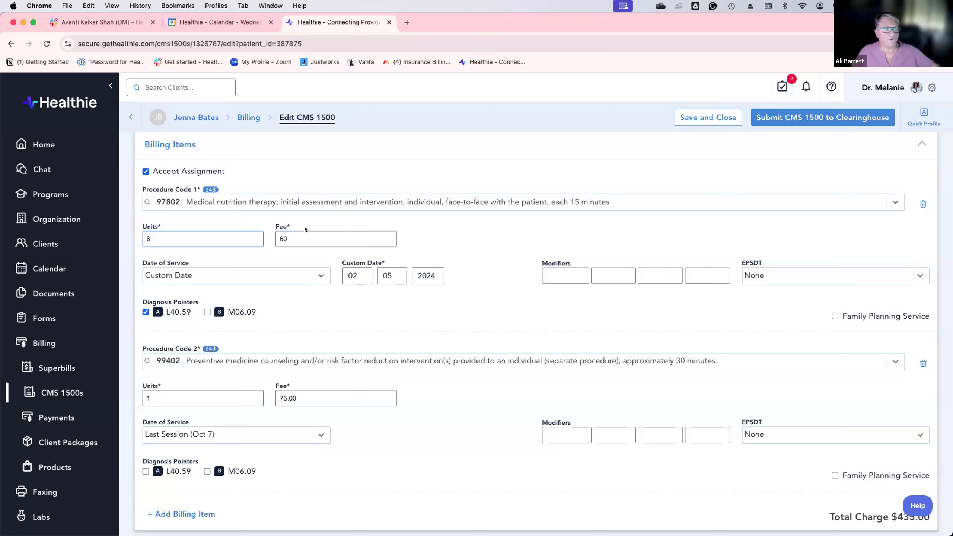
scroll(337, 249, down, 1)
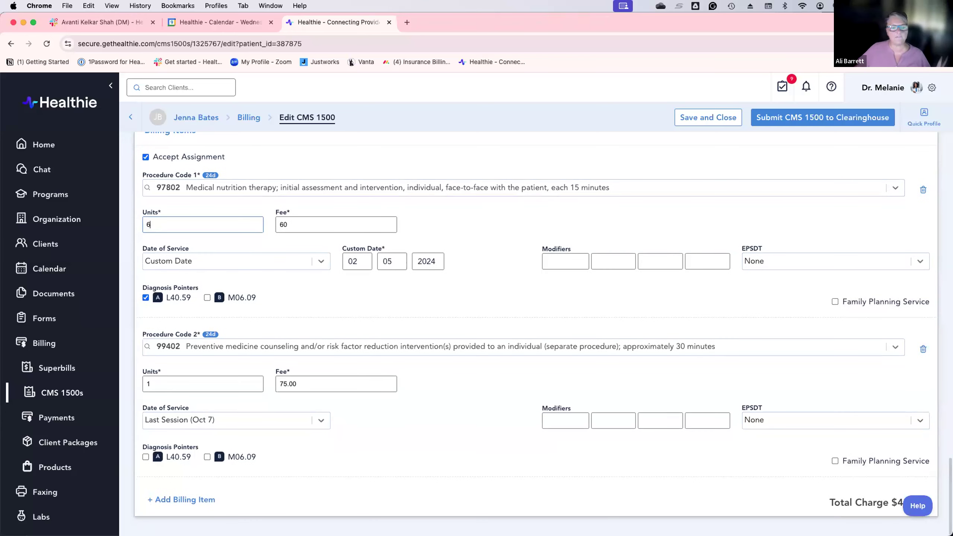